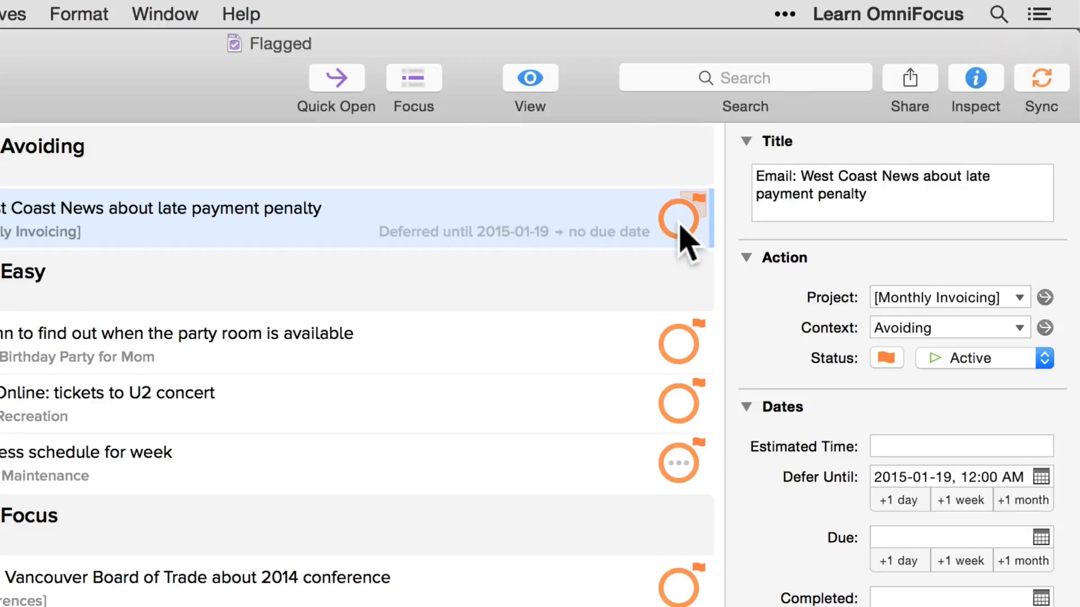
Mark the flagged action about emailing West Coast News on the late payment penalty as completed
click(679, 222)
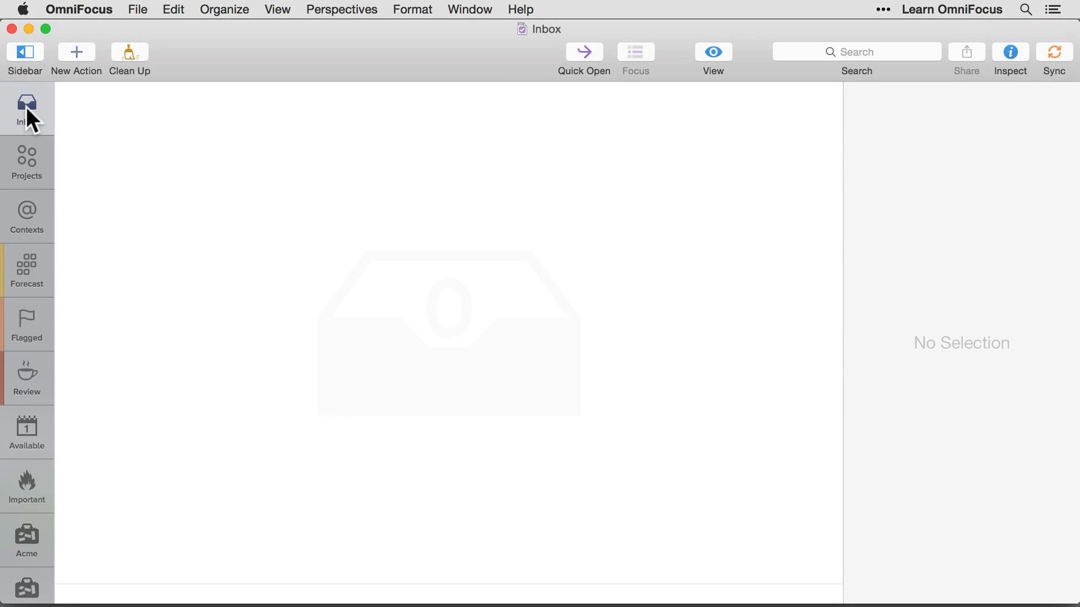
View the Projects, Contexts and Available perspectives one after another
click(26, 168)
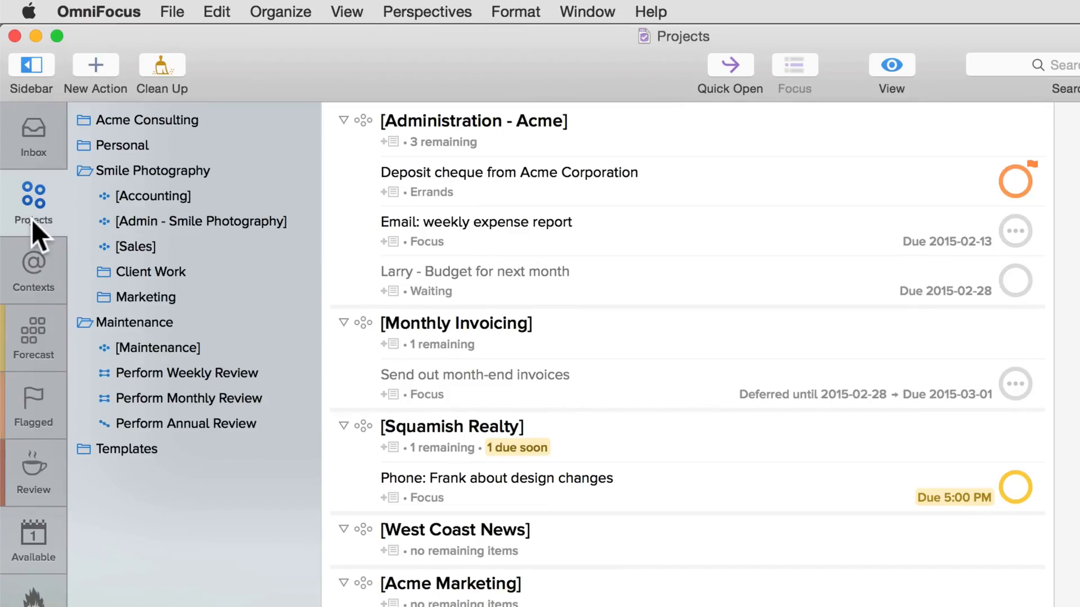
click(32, 281)
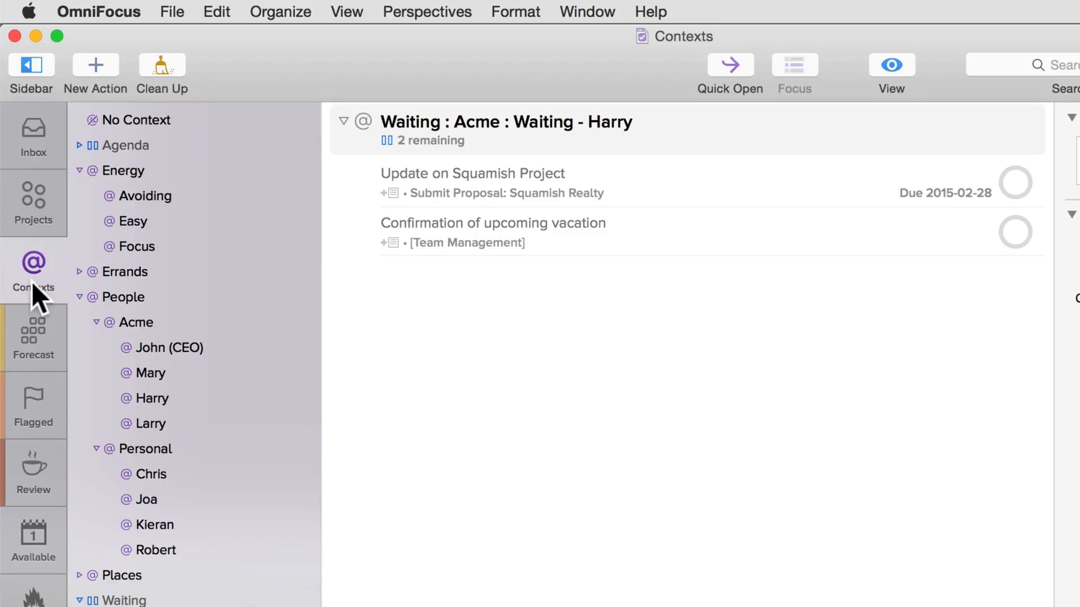
click(32, 535)
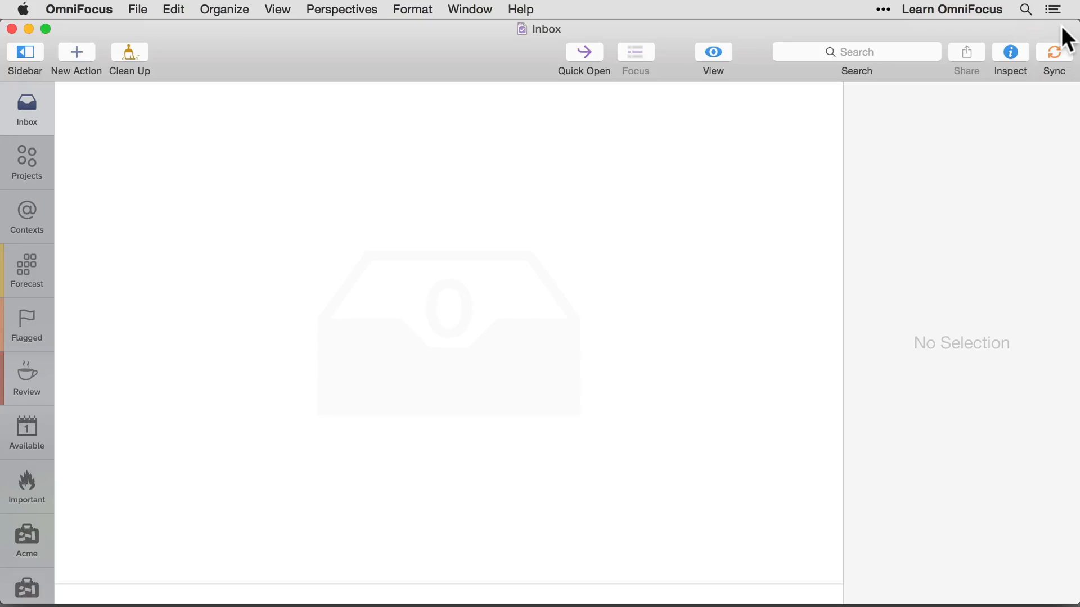
Add the OmniFocus widget to the Today view of Notification Center and return to the OmniFocus window
click(1052, 9)
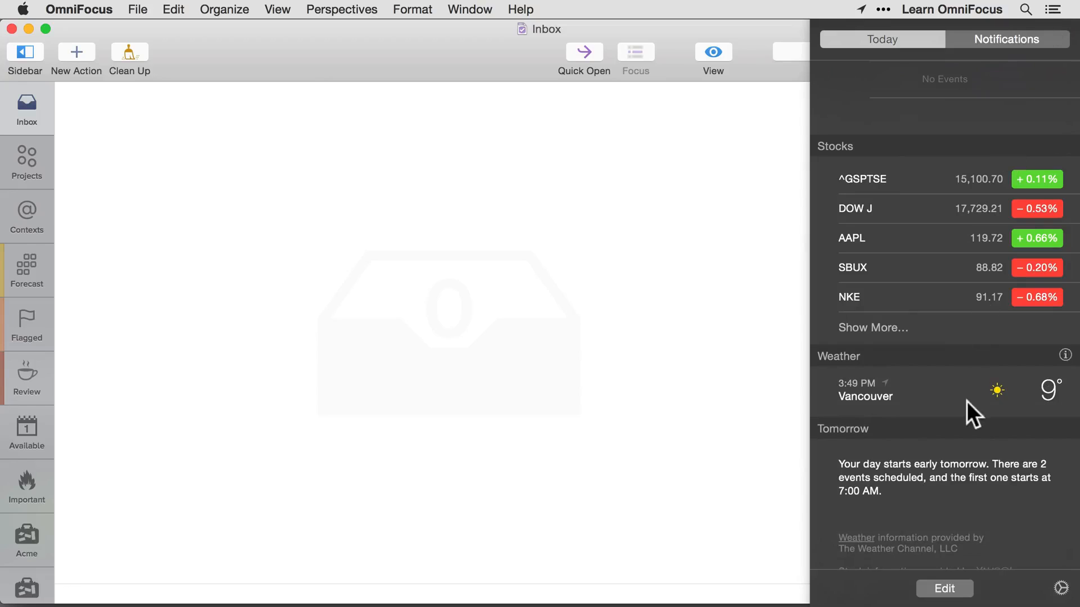
click(944, 589)
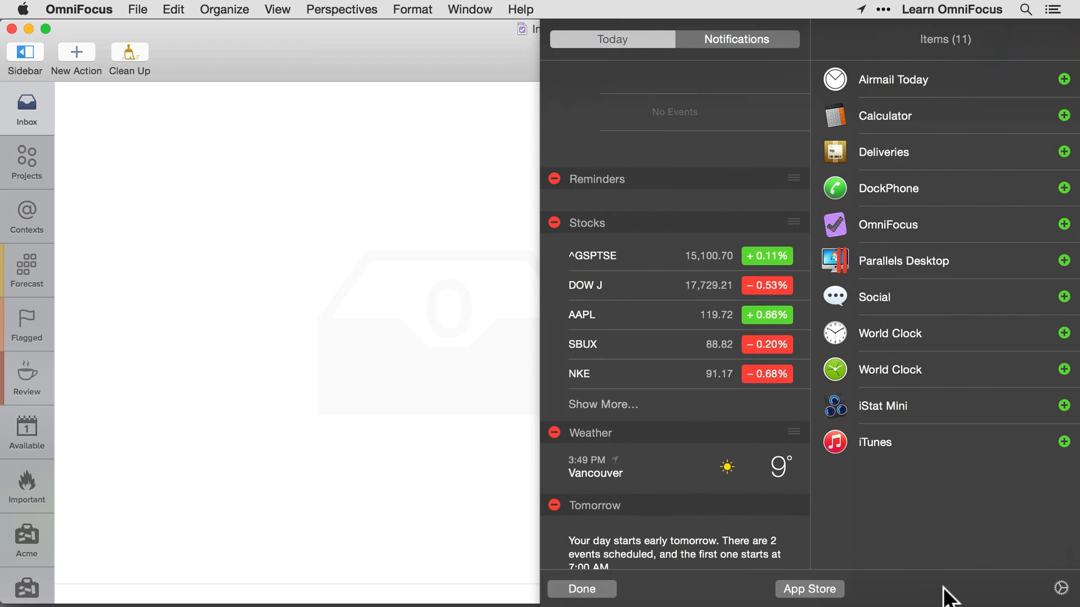
click(1064, 221)
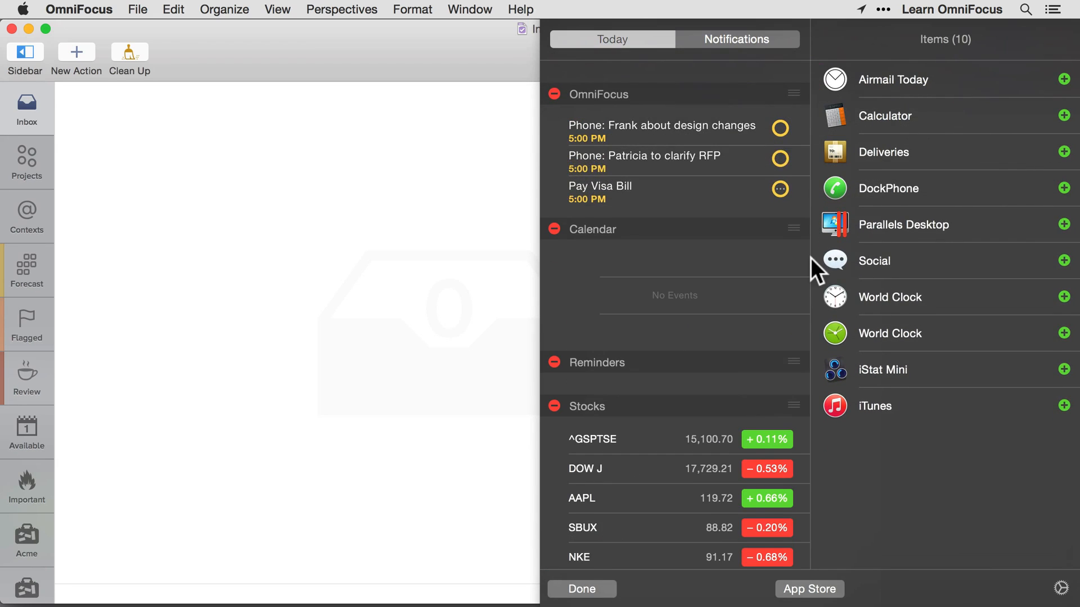
drag(789, 296, 785, 279)
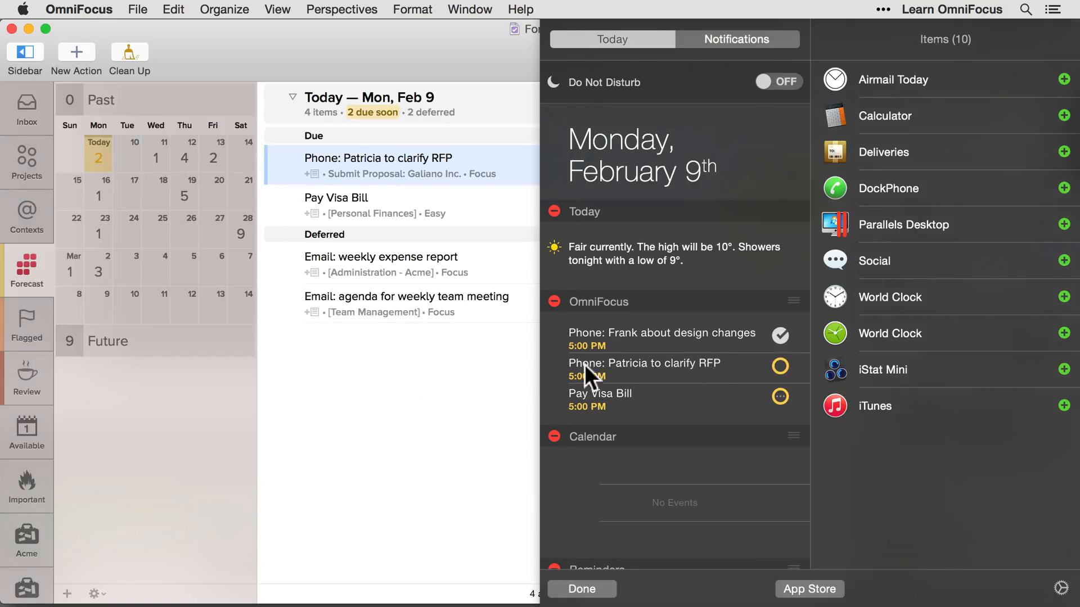
click(450, 372)
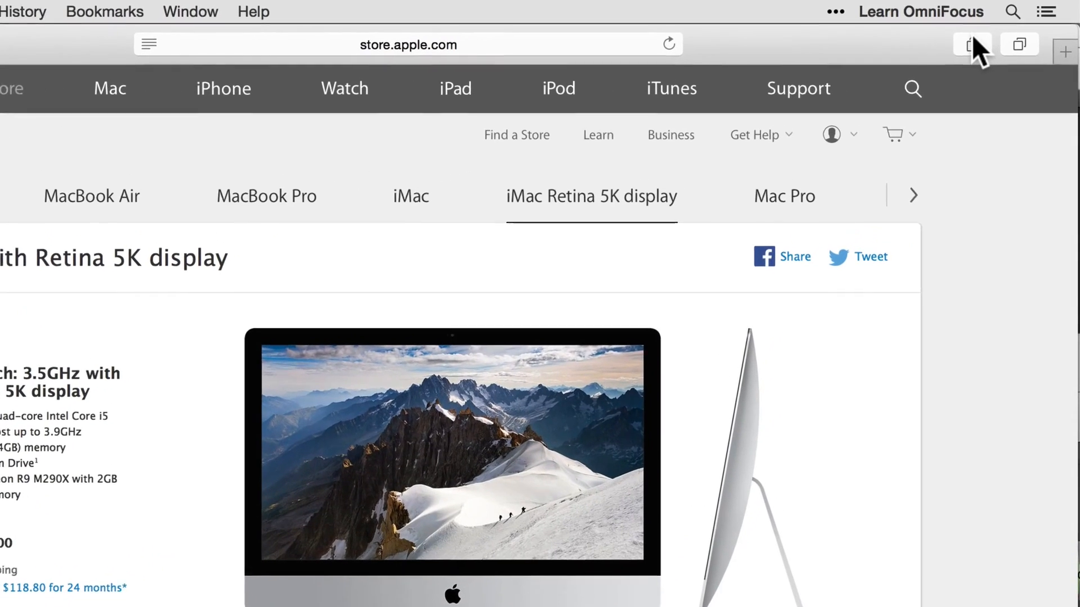
Enable the OmniFocus extension for Safari's Share menu and close the Extensions preferences
click(993, 36)
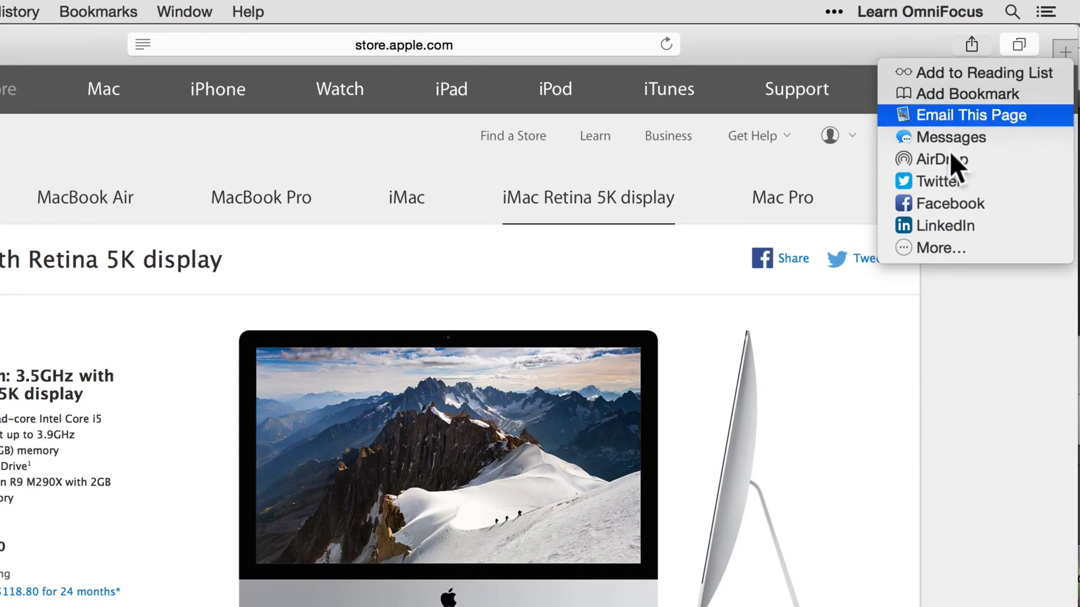
click(931, 247)
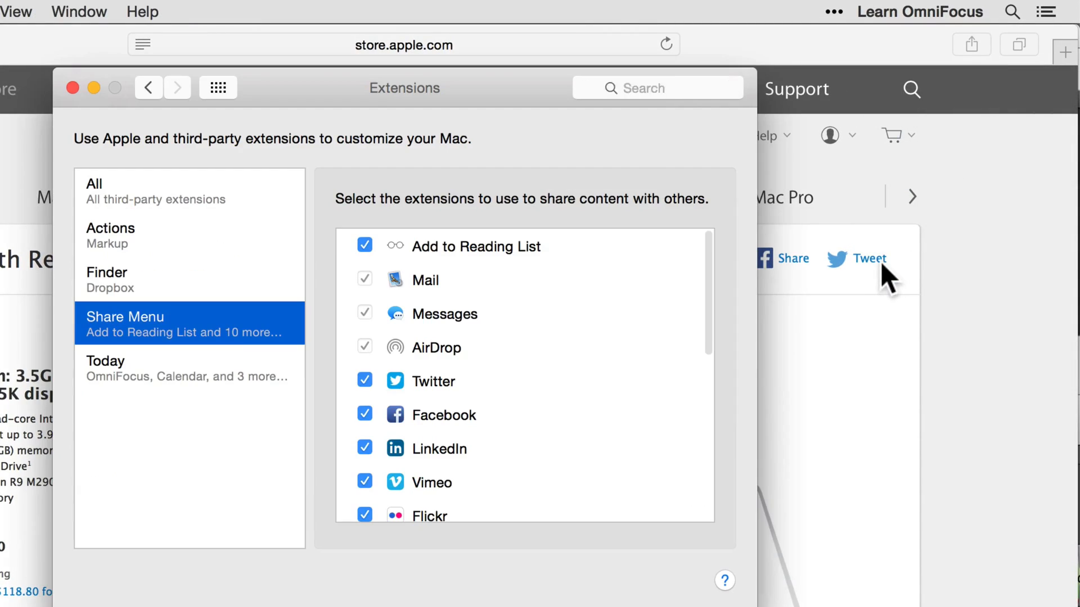
scroll(511, 369, down, 5)
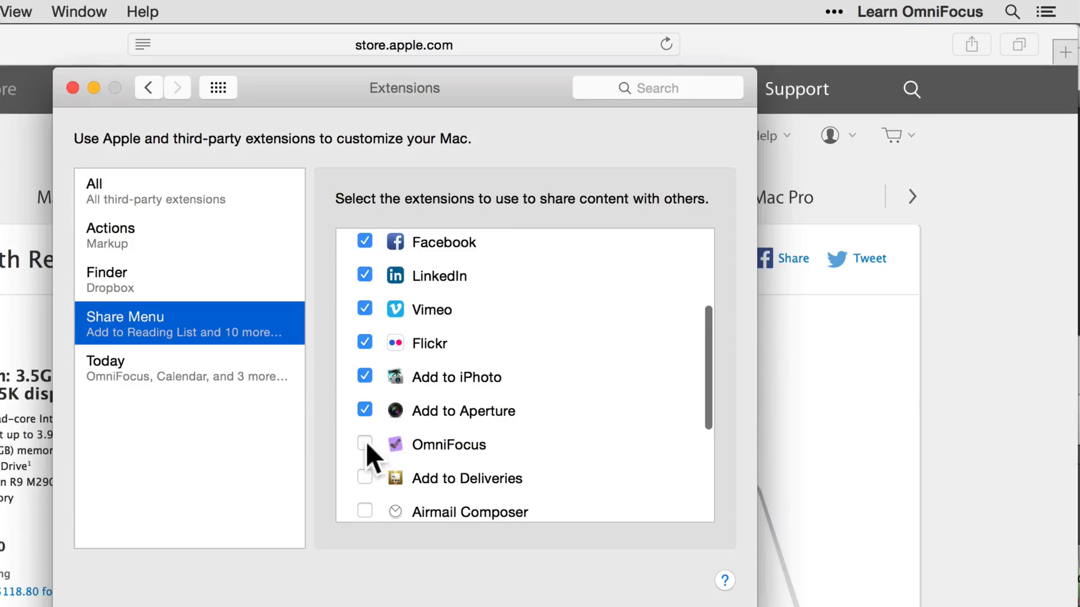
click(366, 442)
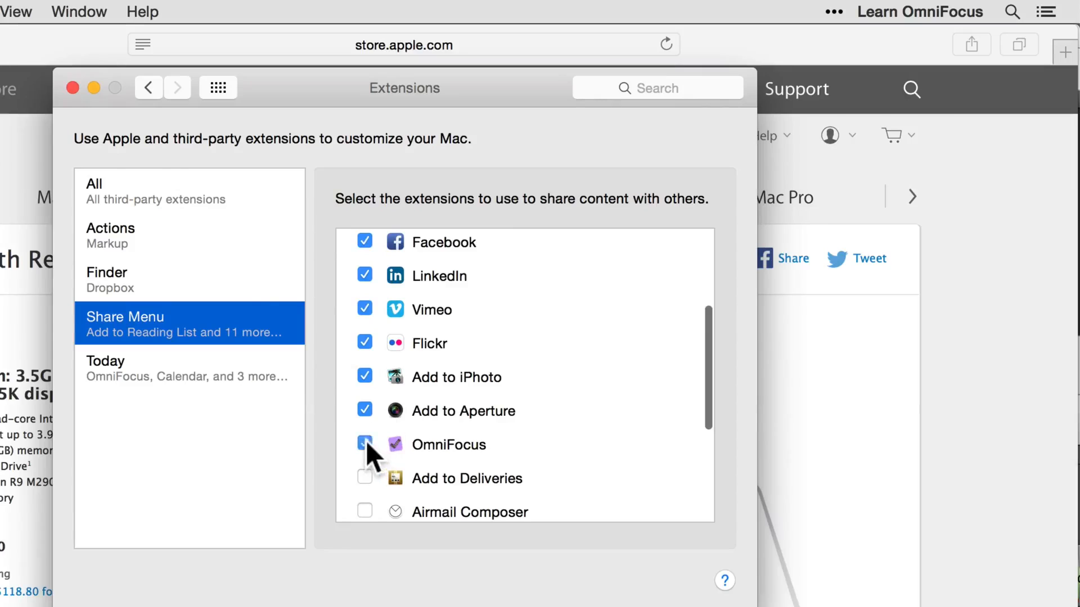
click(72, 87)
Share the iMac store page to OmniFocus as "Purchase Online: iMac with Retina 5K display"
click(972, 45)
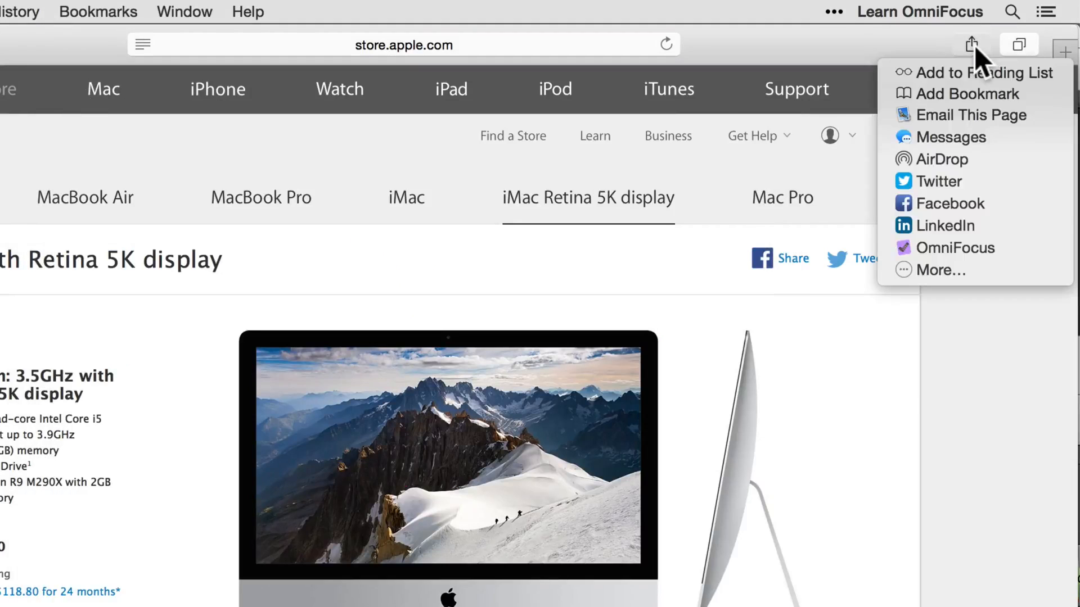
click(945, 247)
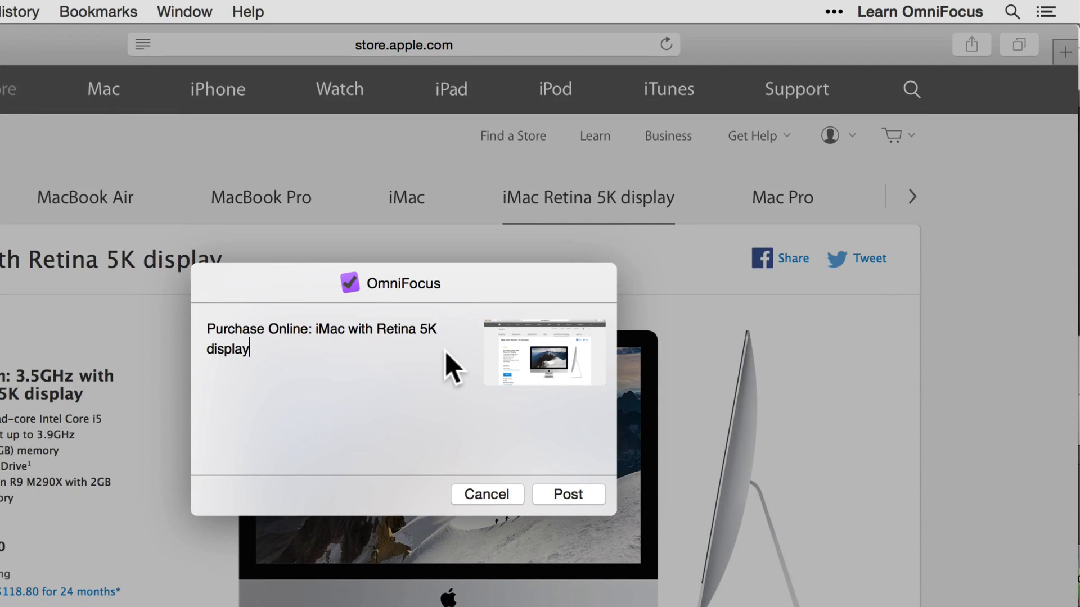
click(568, 493)
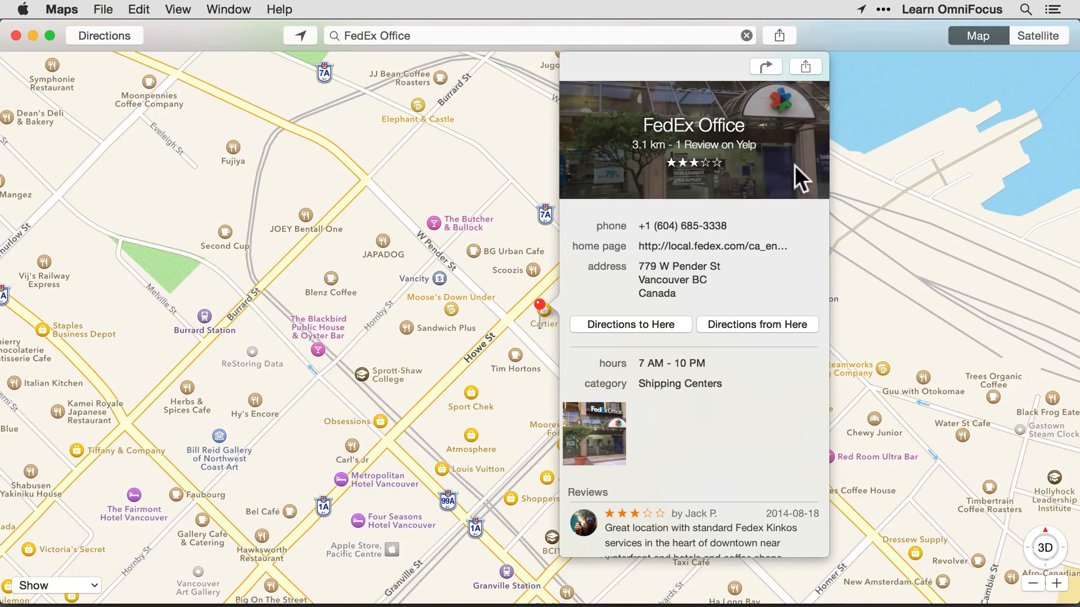
Share the FedEx Office location from Maps to OmniFocus as "Pick up parcel at FedEx Office" and quit Maps
click(802, 64)
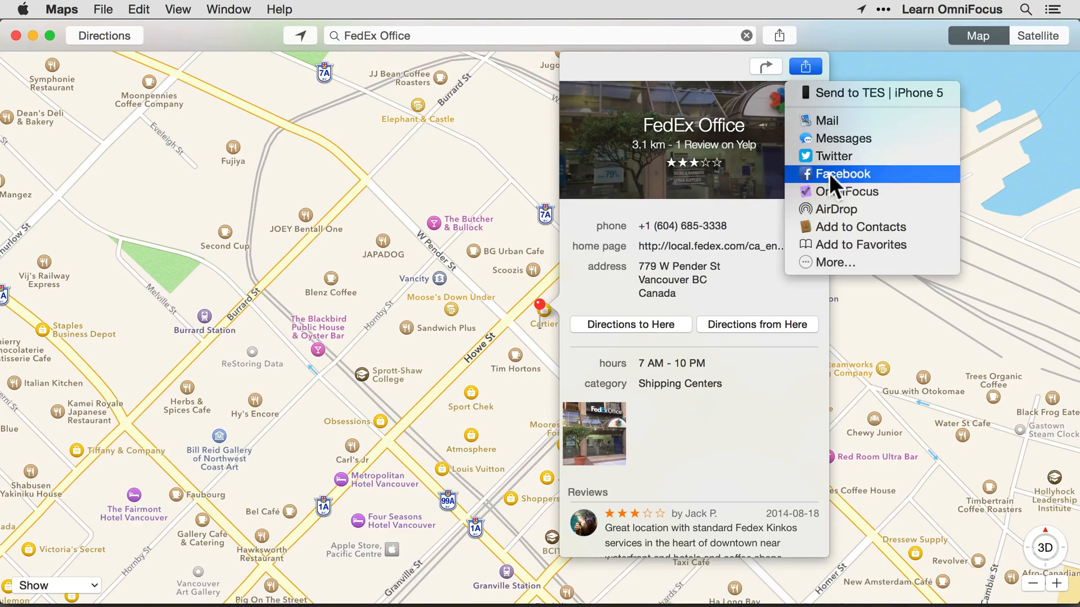
click(829, 190)
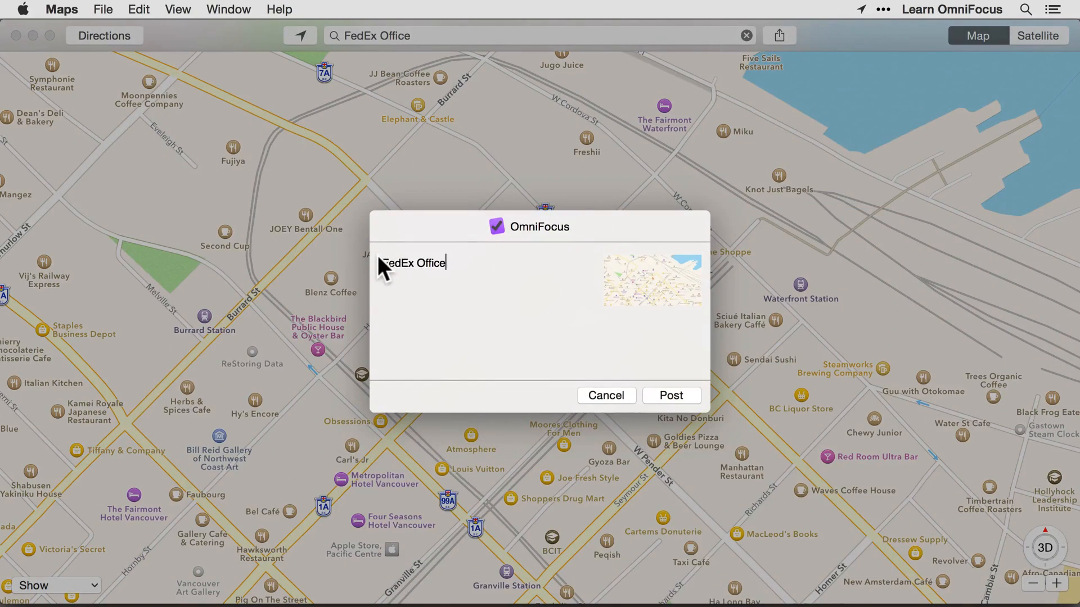
click(380, 256)
text(Pick up parcel at)
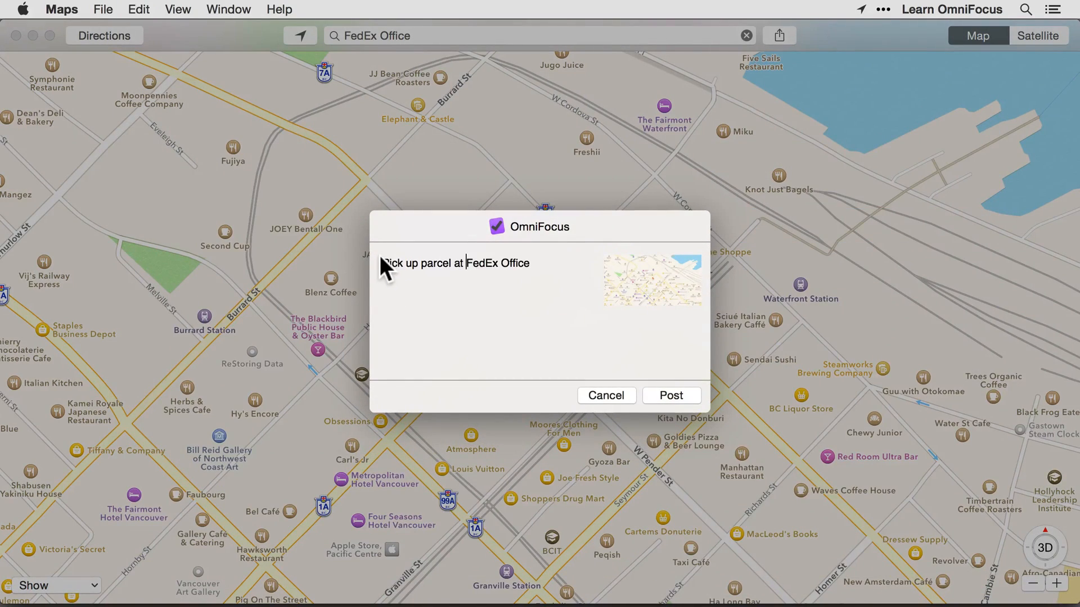
click(670, 395)
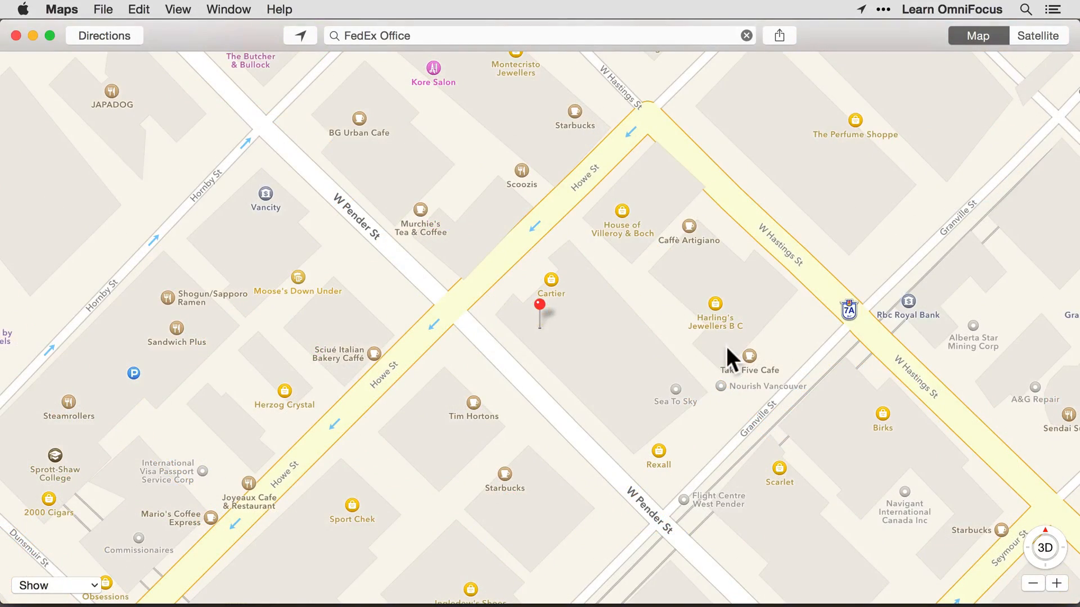
click(64, 9)
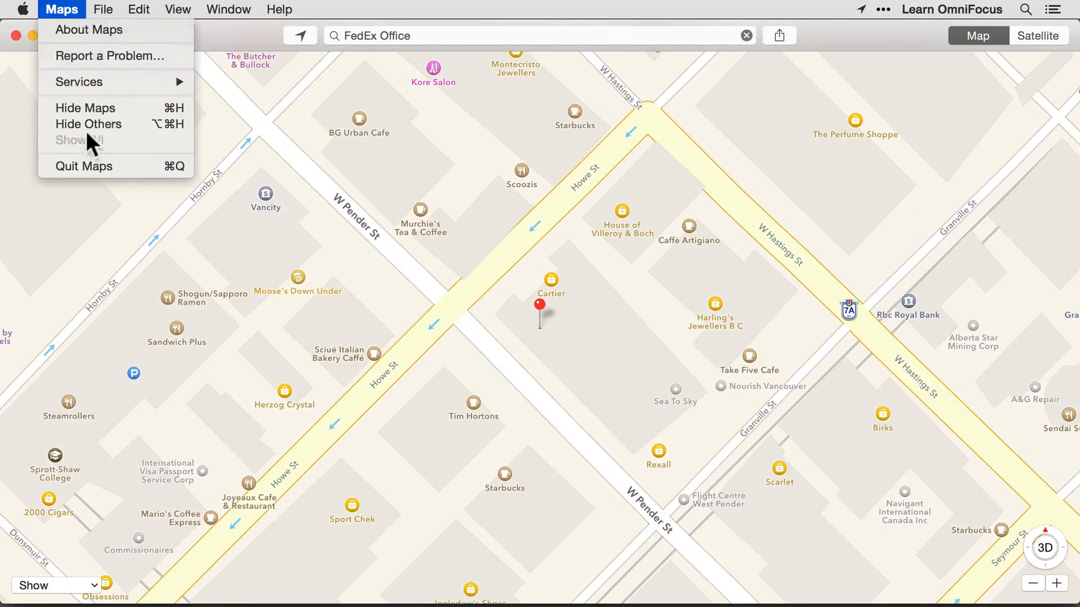
click(99, 167)
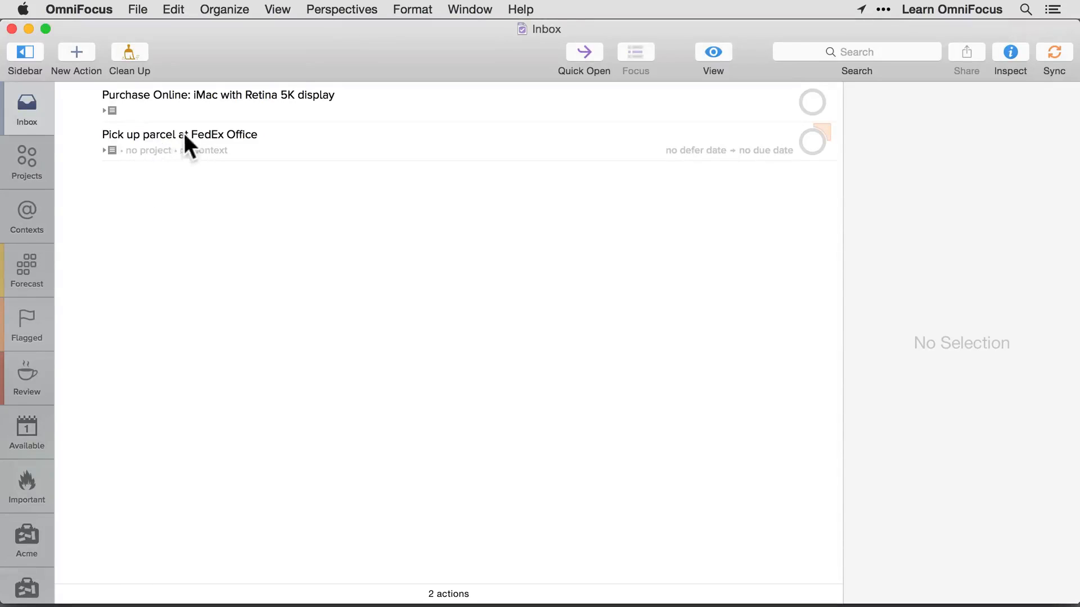
Expand the note of the "Pick up parcel at FedEx Office" inbox item and open its map link
click(104, 150)
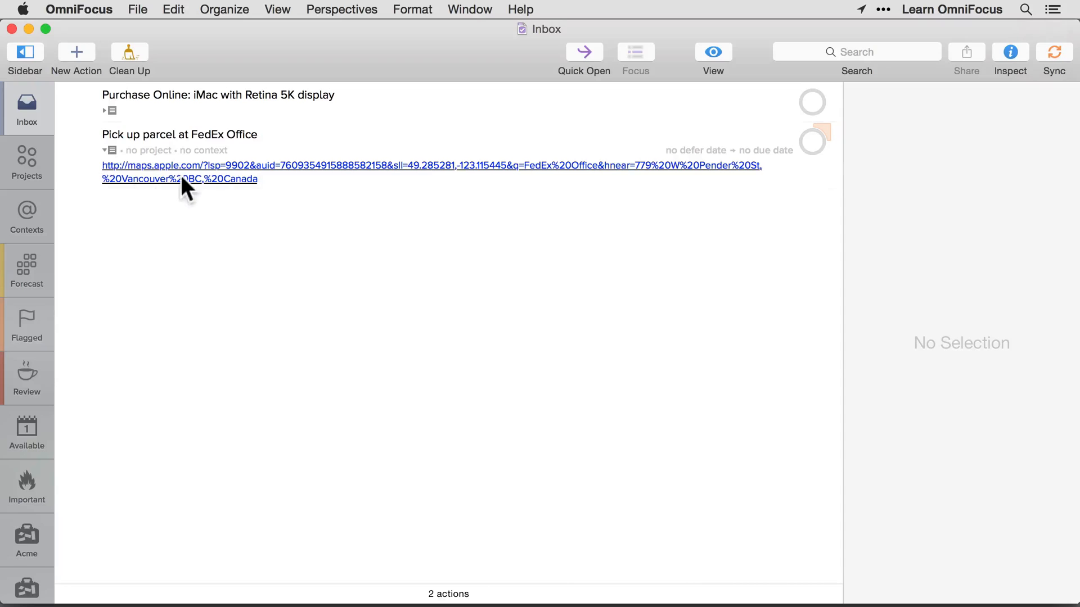
click(219, 162)
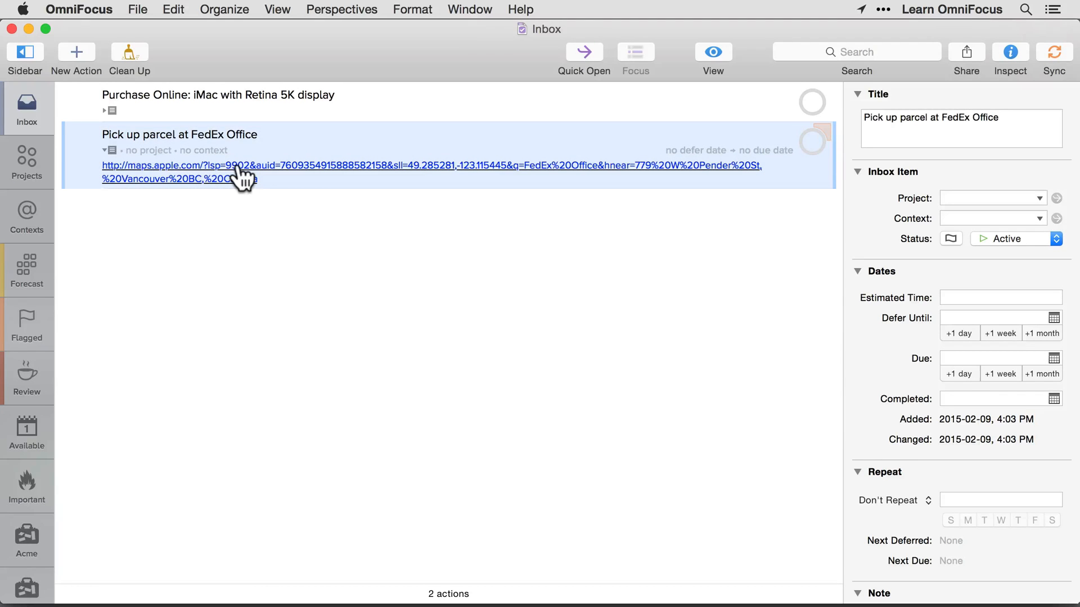
click(239, 167)
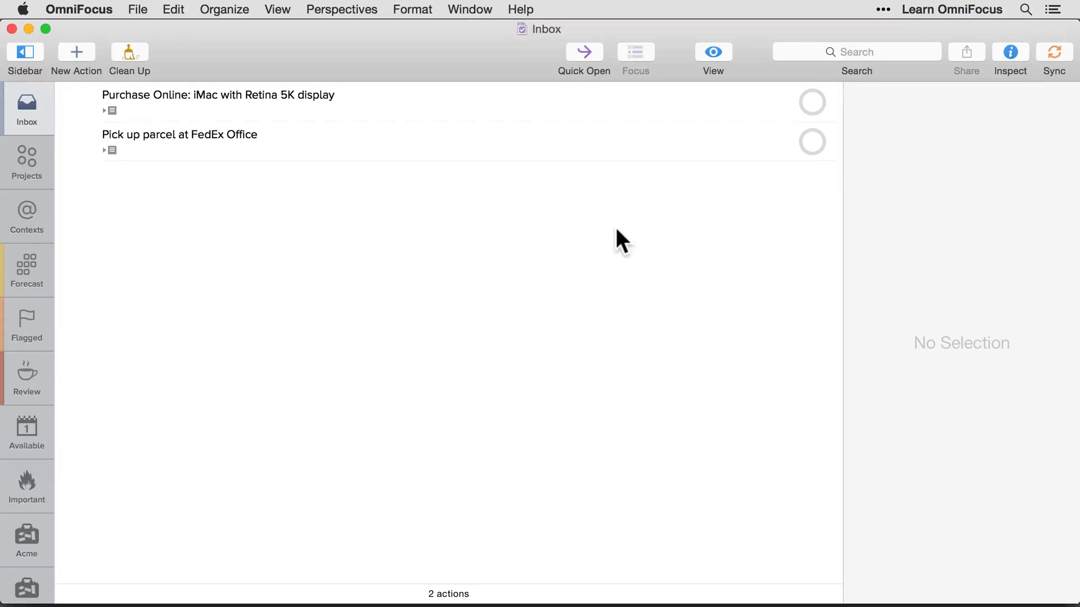
Open the sharing options for the "Pick up parcel at FedEx Office" inbox item
click(398, 137)
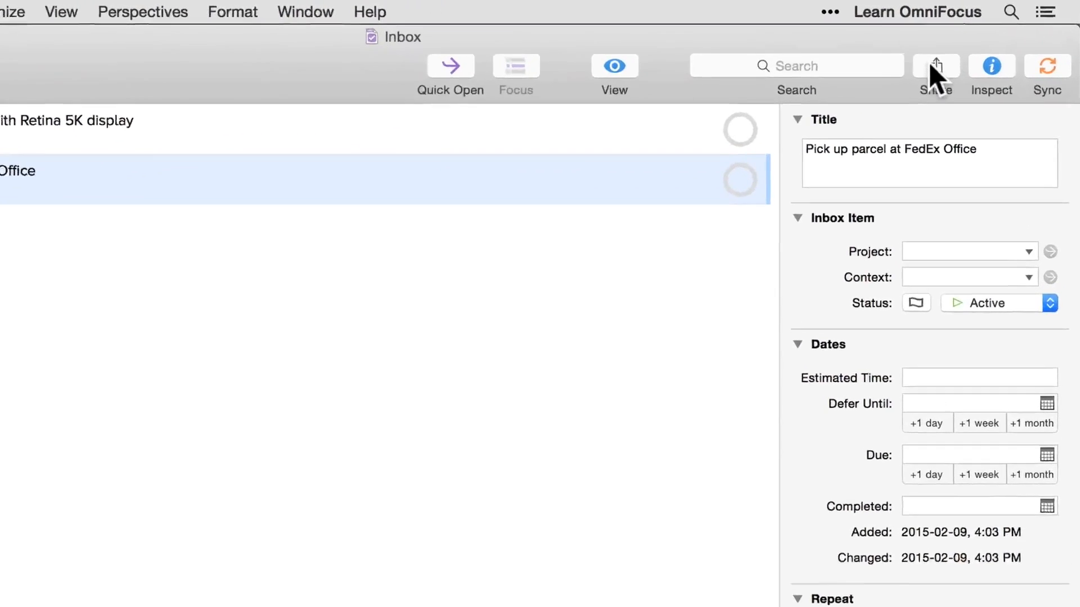
click(965, 52)
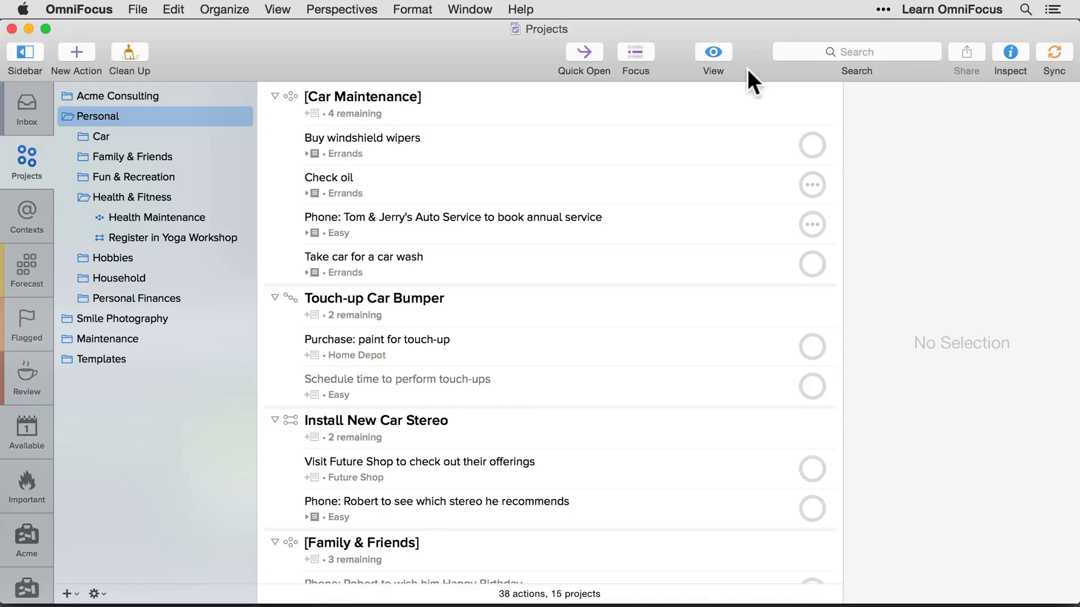
Detach the view options into a floating window and examine them for the Contexts, Forecast, Flagged and Review perspectives
click(714, 51)
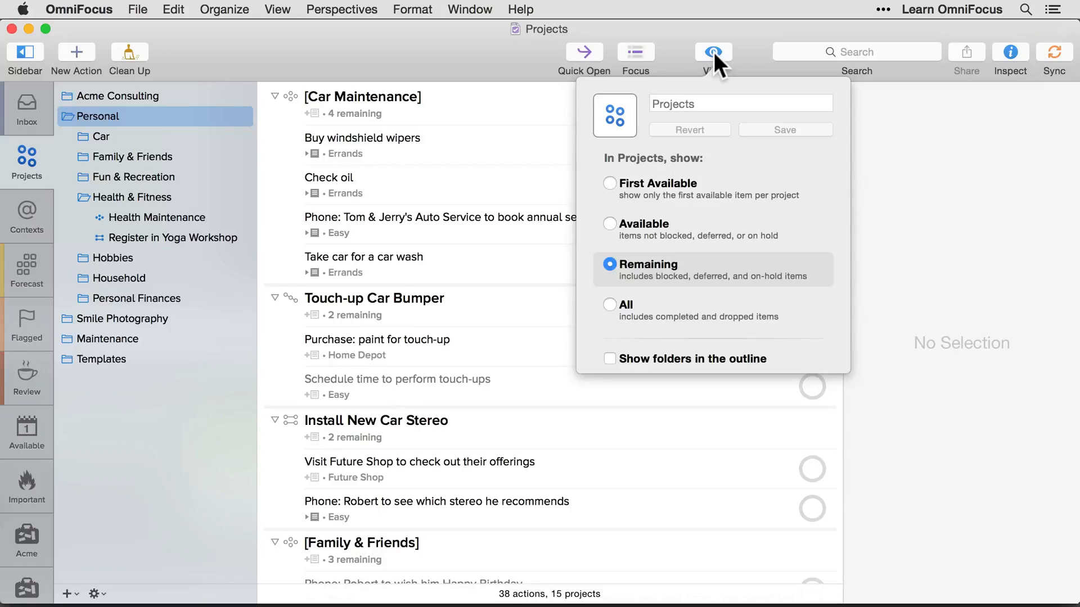
drag(715, 79, 901, 227)
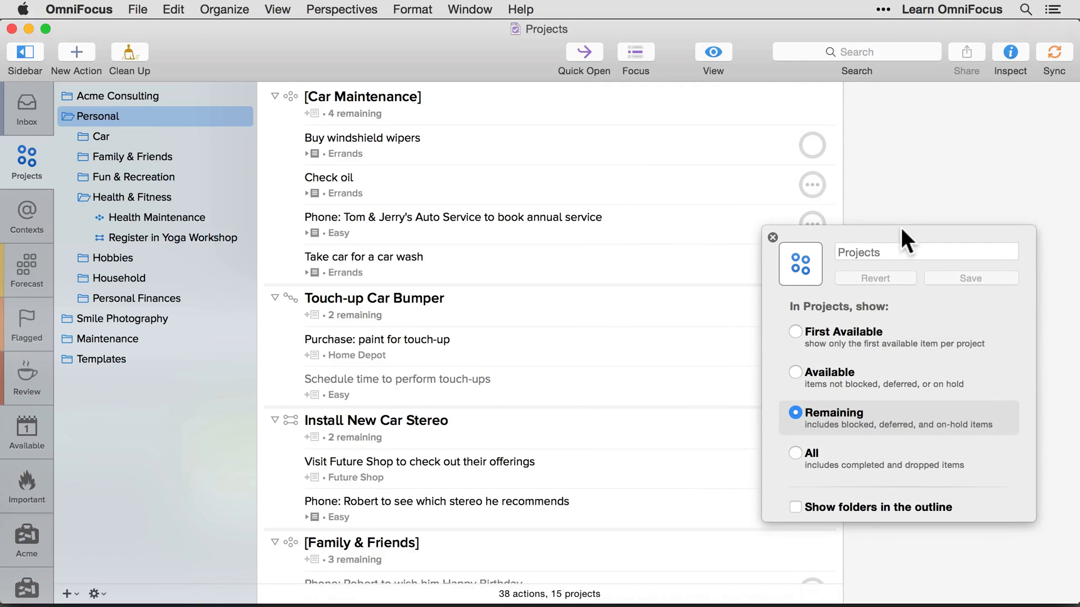
click(29, 216)
click(25, 282)
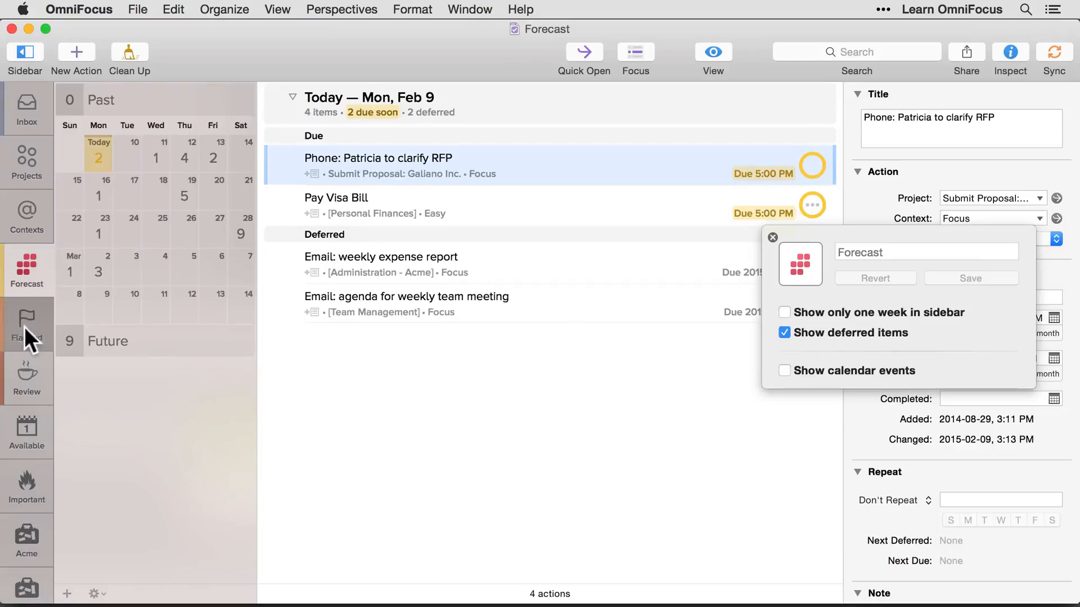
click(24, 326)
click(22, 380)
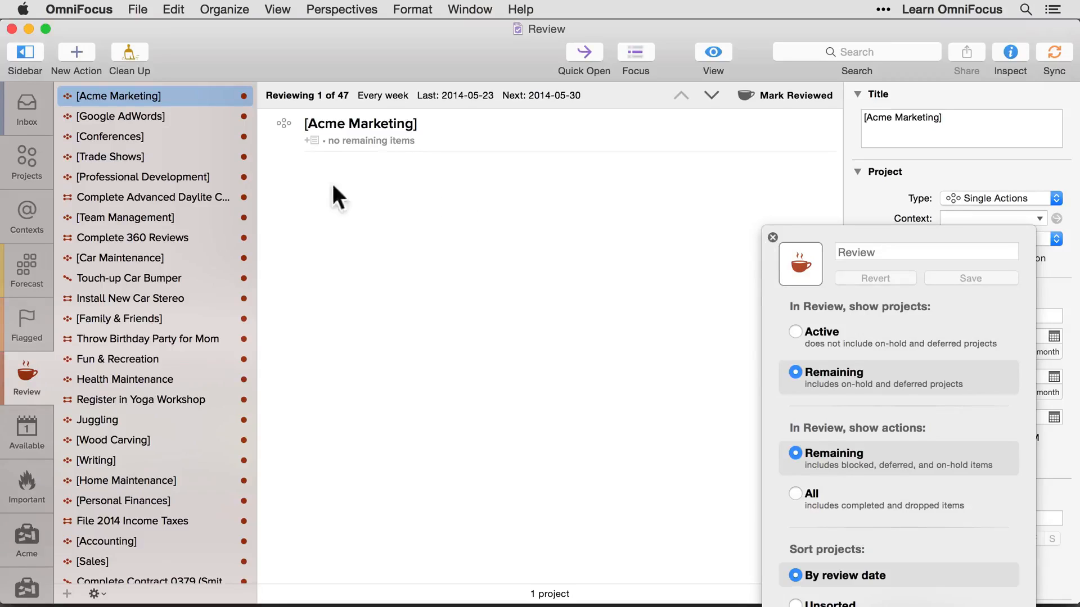
Set the Projects perspective to show only Available items
click(32, 163)
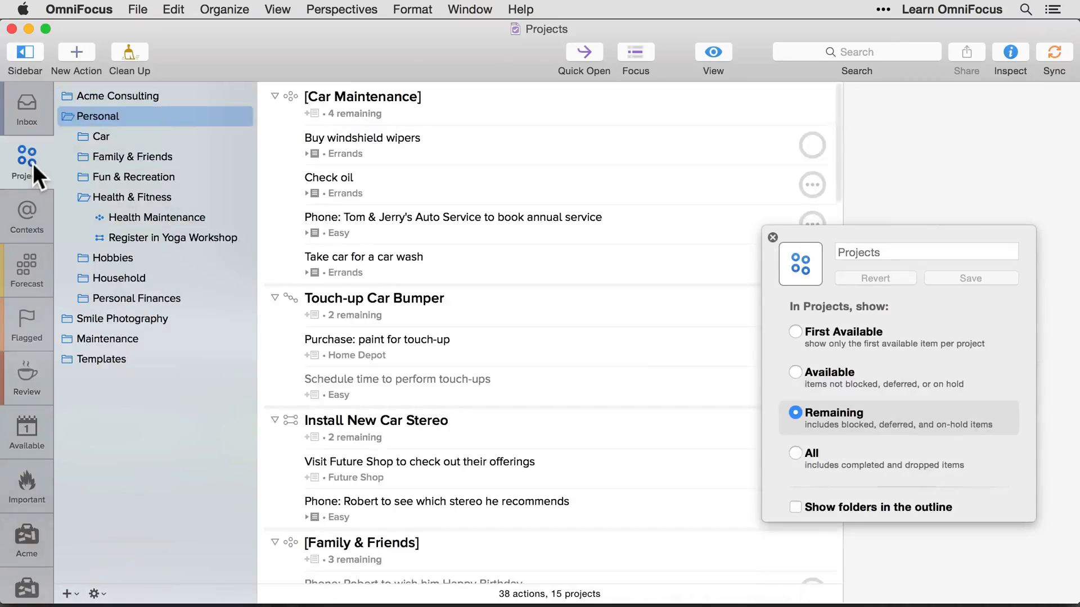
click(794, 372)
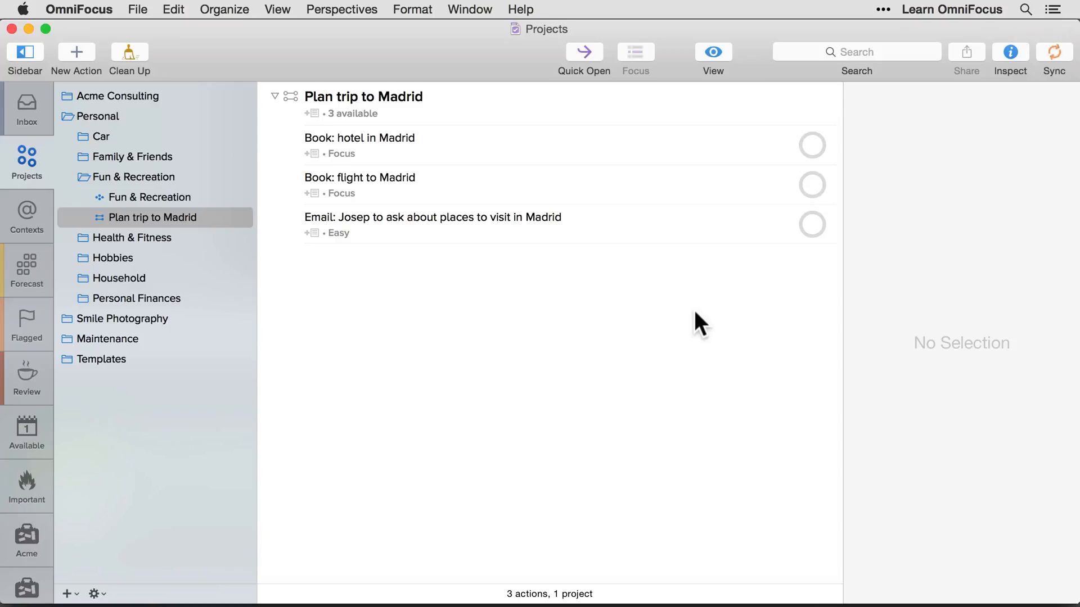
Replace every occurrence of "Madrid" with "Barcelona" in the Plan trip to Madrid project using Find
click(174, 11)
mouse_move(261, 385)
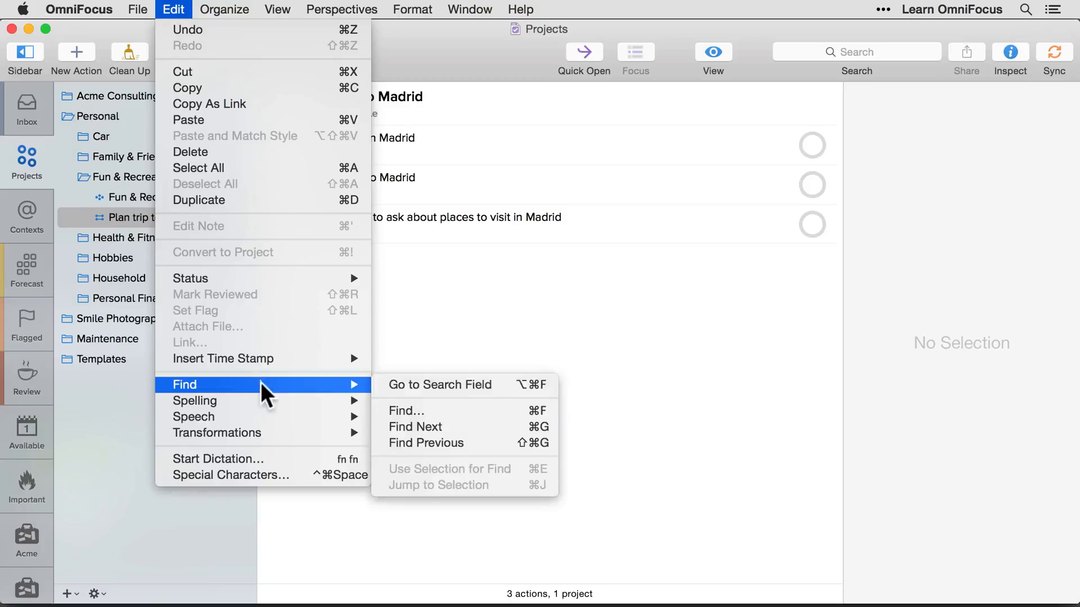
click(439, 410)
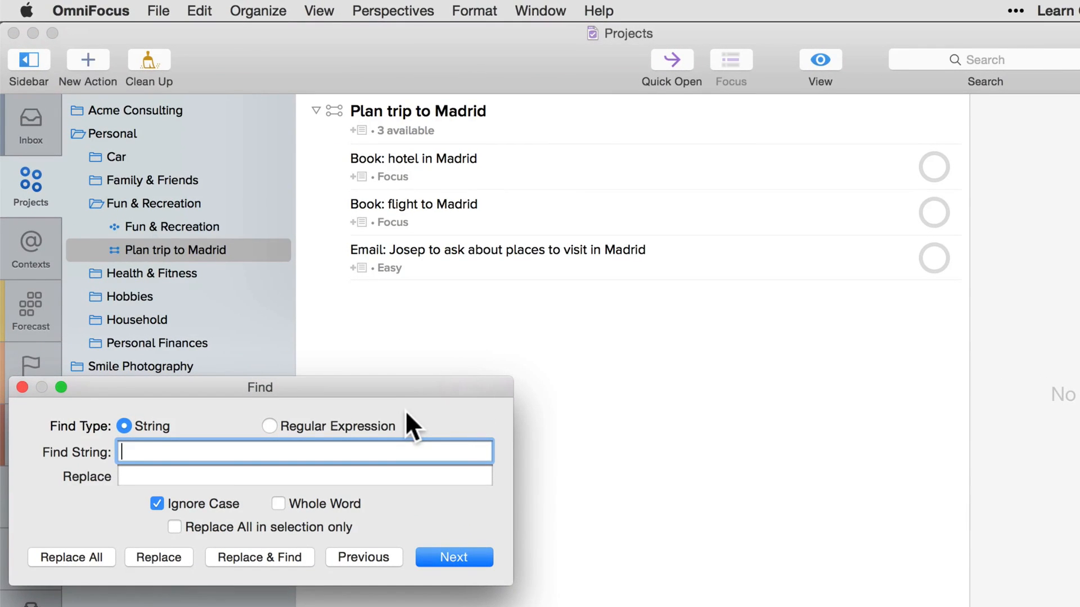
text(Madrid)
key(Tab)
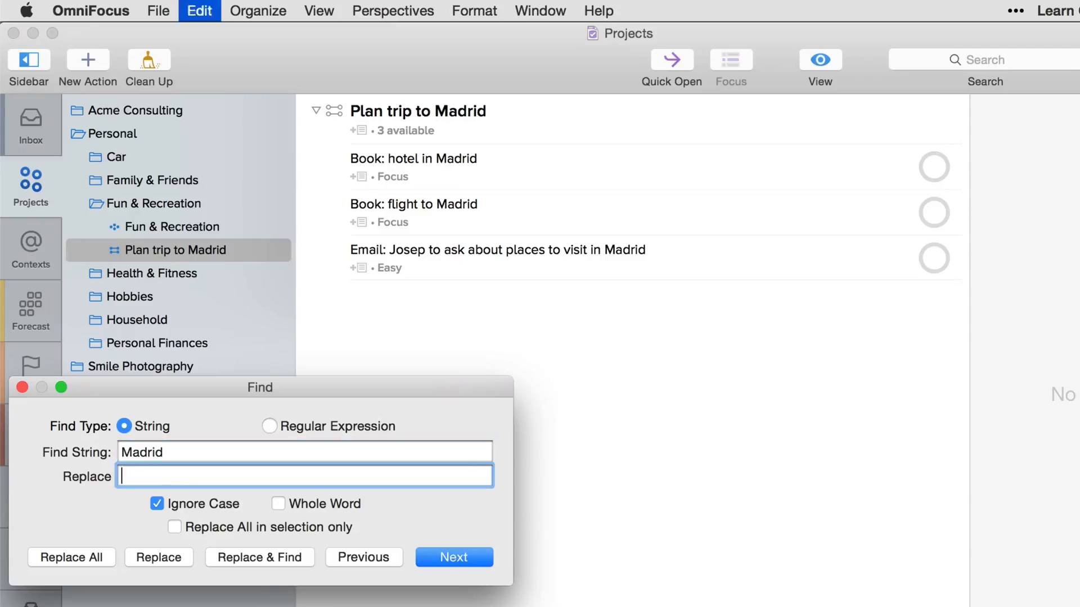
text(Barcelona)
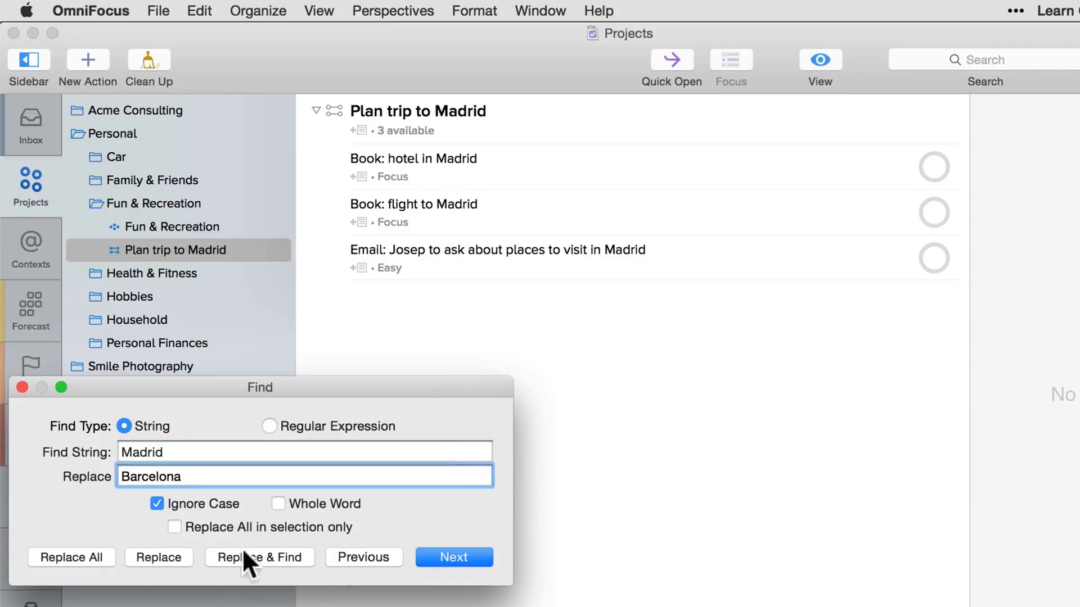
click(70, 554)
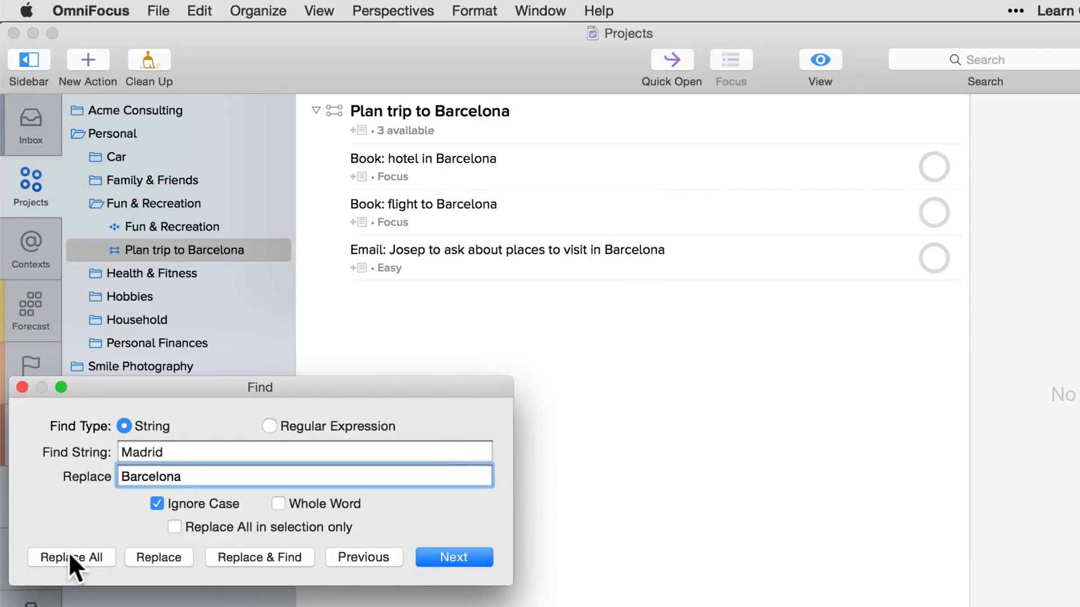